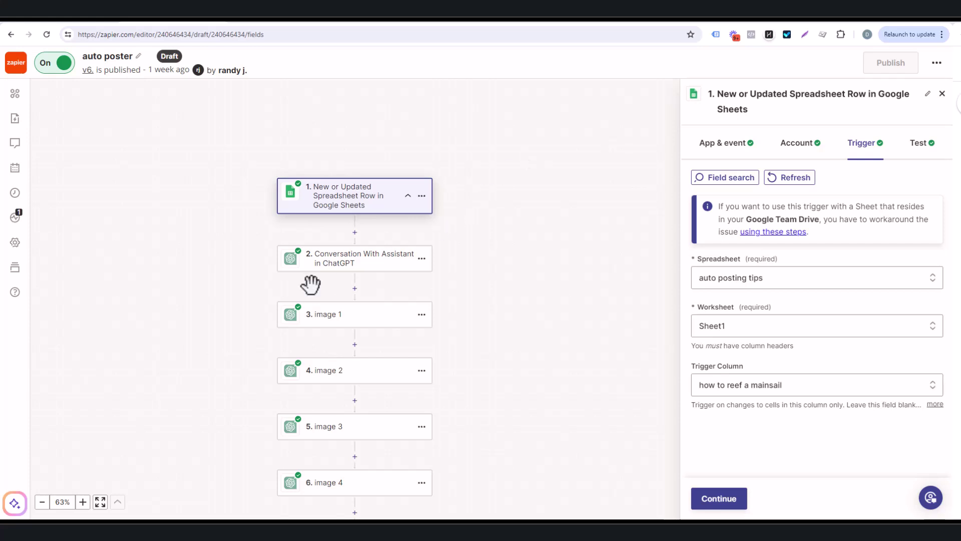
- Open the Conversation With Assistant step and inspect its action setup and test output down to the Full Response
click(342, 256)
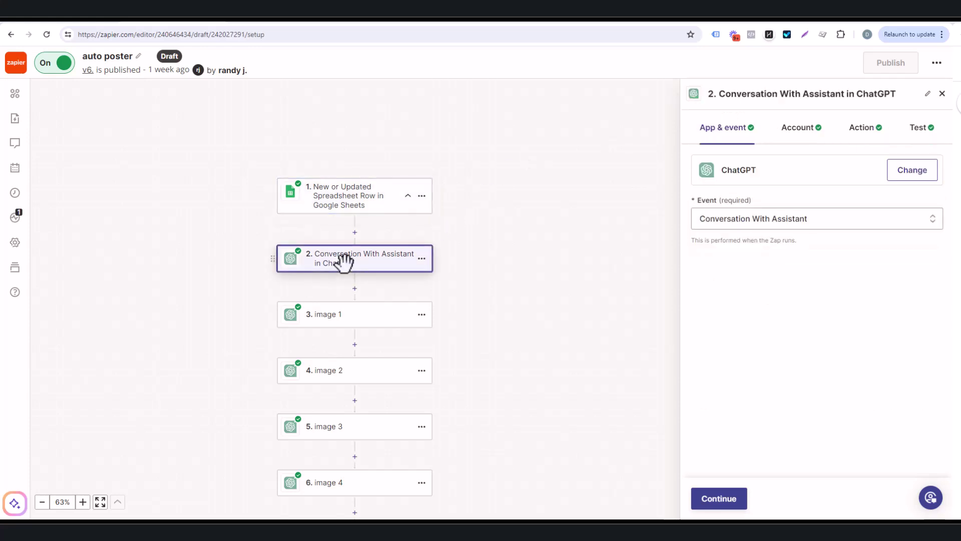
click(860, 131)
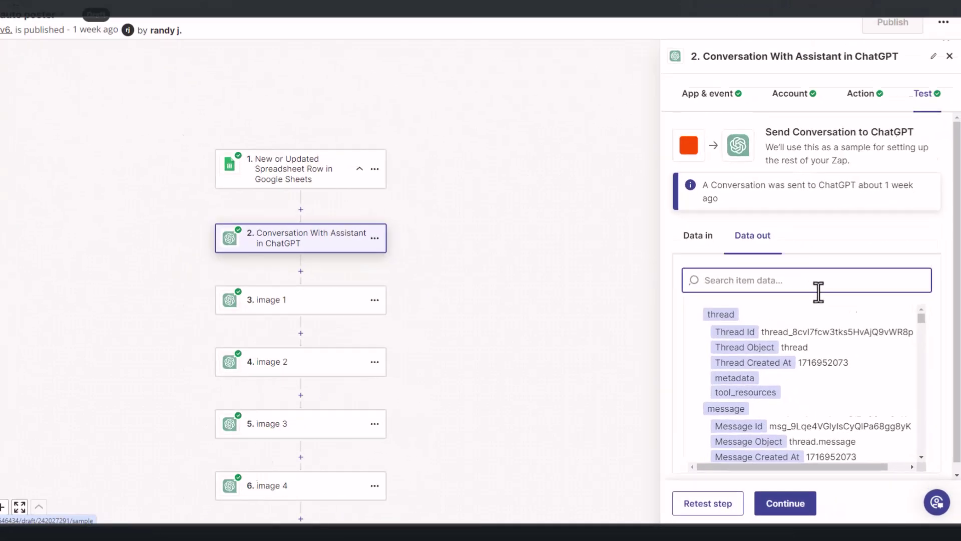
scroll(836, 330, down, 3)
scroll(701, 188, down, 10)
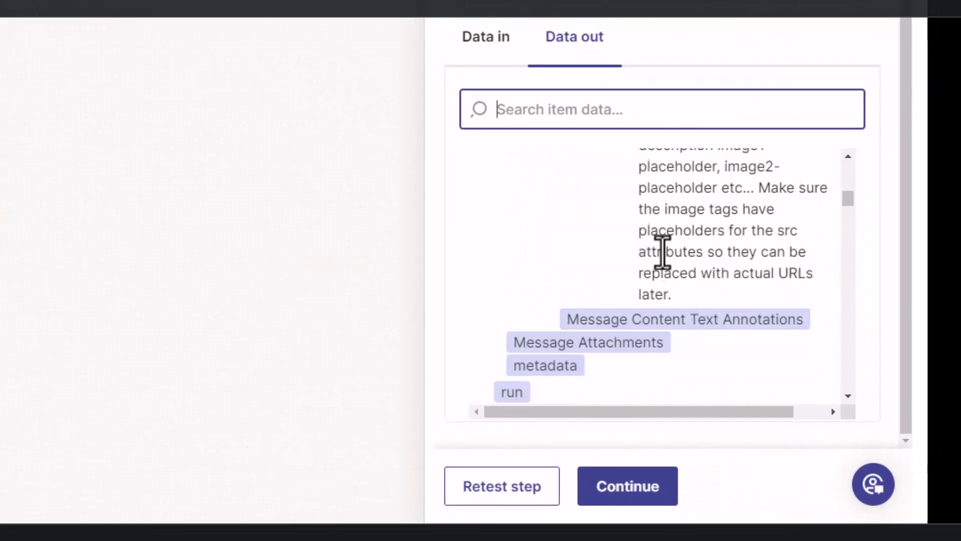
scroll(662, 253, down, 10)
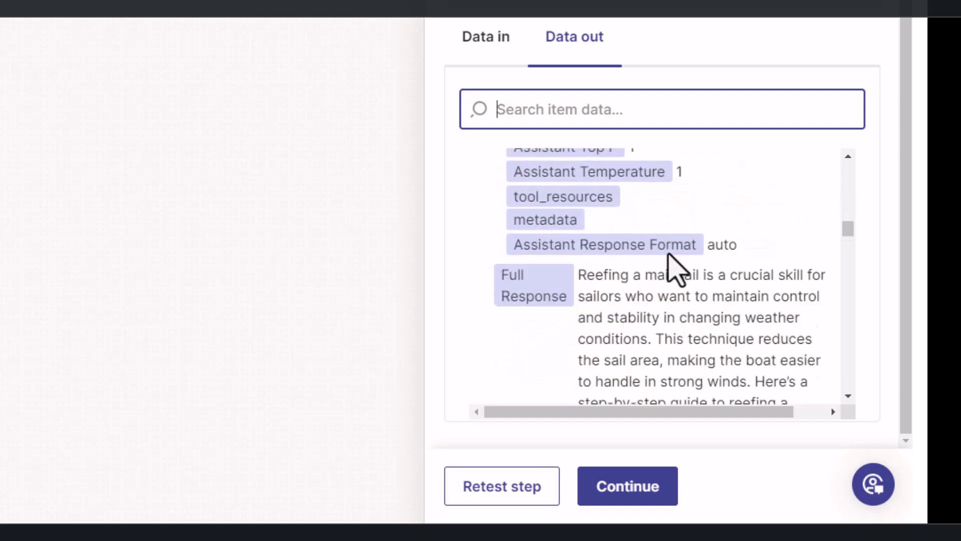
- Highlight the opening paragraph of the Full Response and read on to the image1-placeholder tag
scroll(668, 254, up, 1)
drag(576, 193, 751, 361)
scroll(686, 344, up, 5)
scroll(648, 339, down, 5)
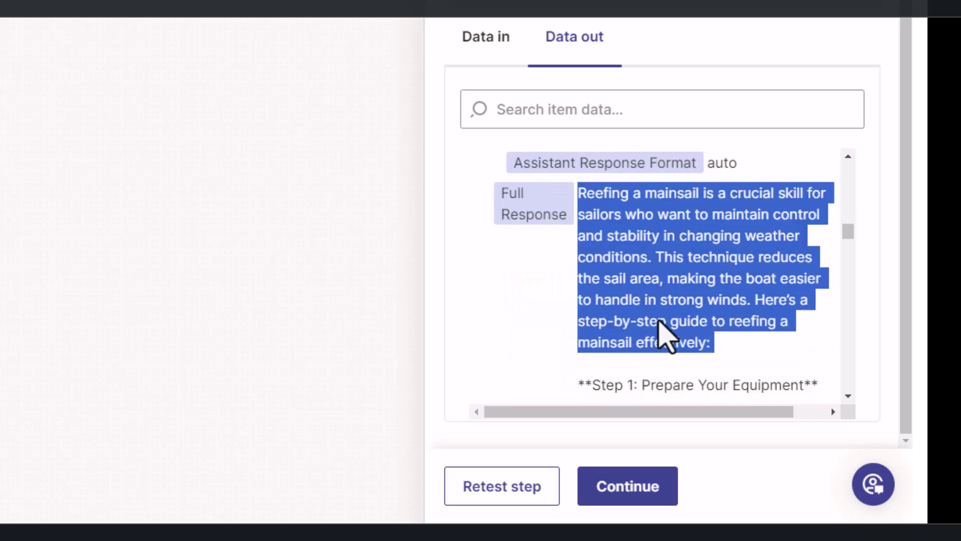
scroll(669, 300, down, 7)
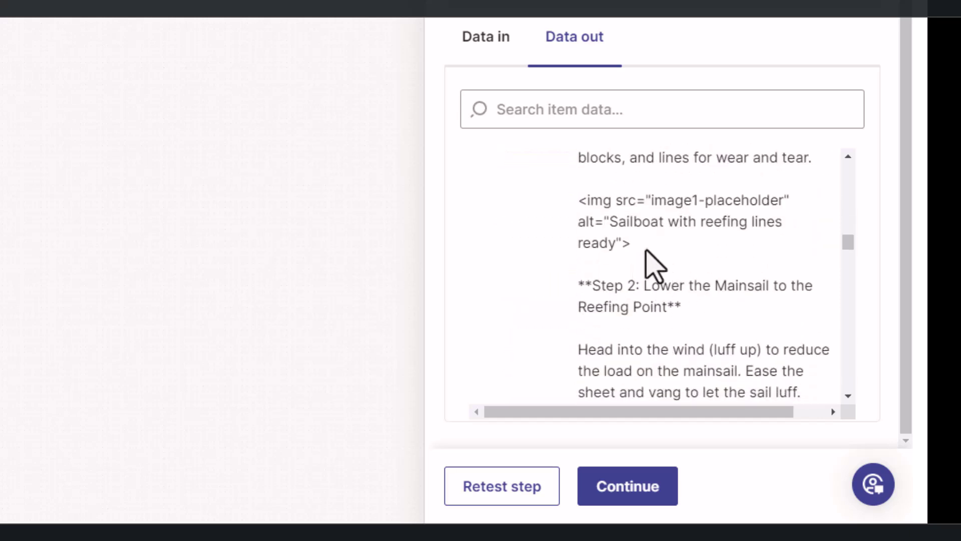
- Open the image 1 step and review its action settings, including the DALL-E prompt, model and quality
click(340, 313)
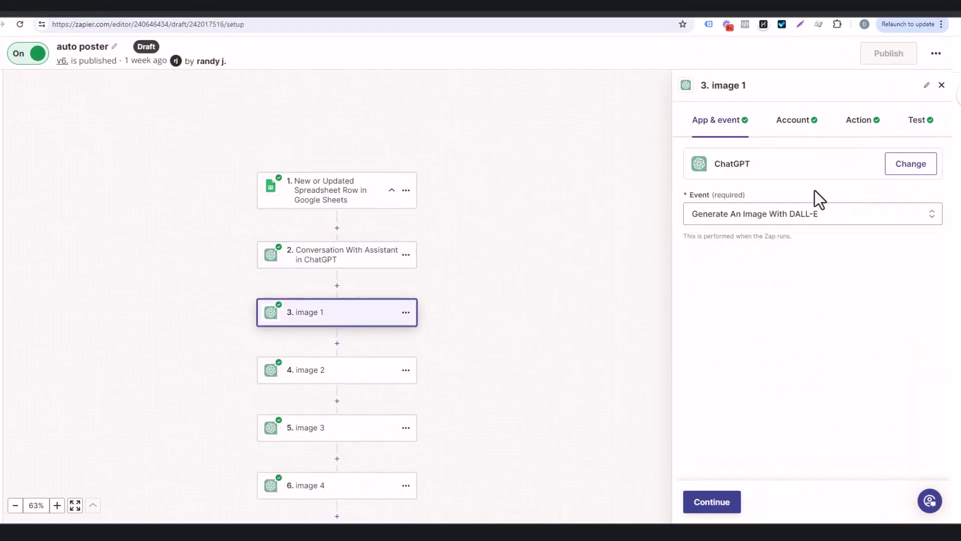
click(854, 132)
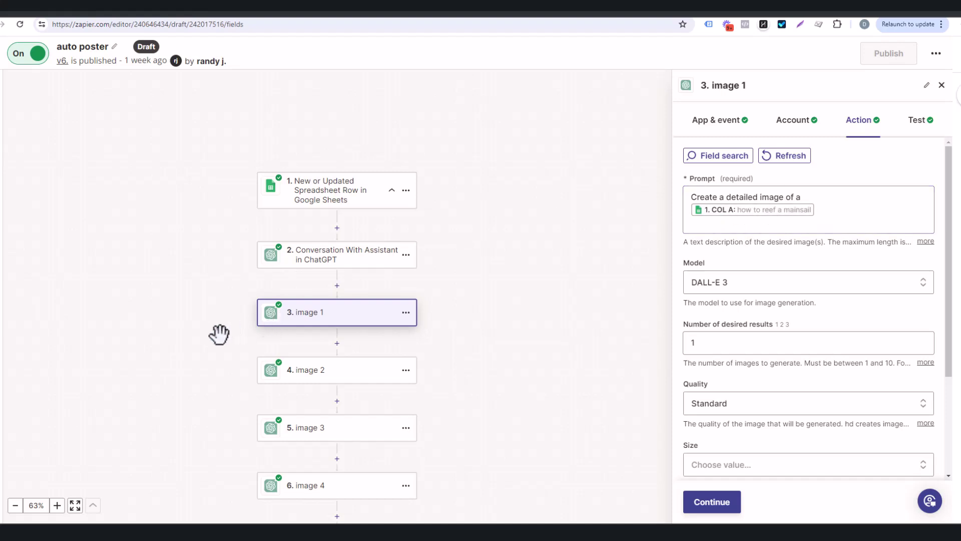
scroll(233, 347, down, 2)
scroll(232, 347, down, 2)
- Look through the image 2, image 3, image 4 and image 1 format steps of the Zap
click(335, 325)
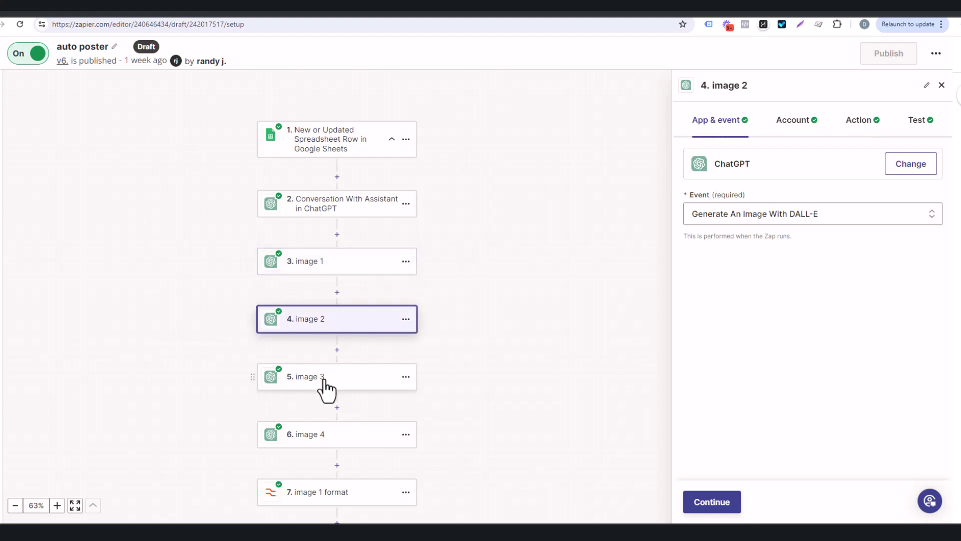
click(324, 377)
click(336, 440)
scroll(195, 419, down, 2)
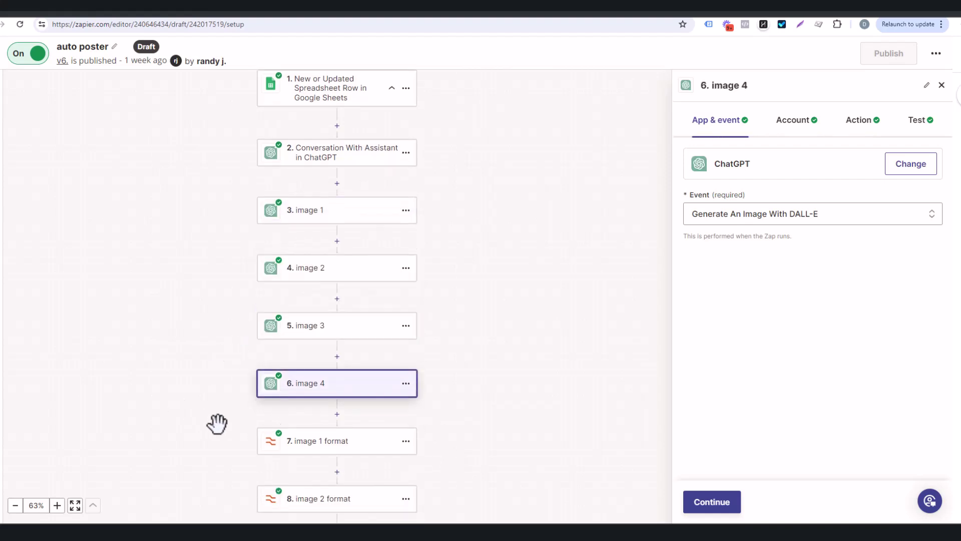
click(317, 441)
scroll(399, 322, up, 4)
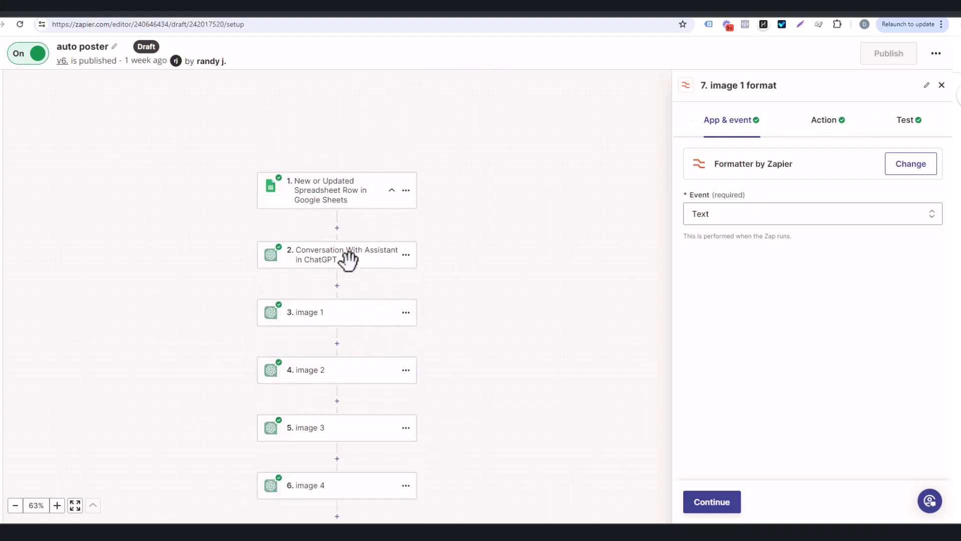
- Reopen the Conversation With Assistant message and highlight "Once you are done, add" in the image placeholder instructions
click(349, 256)
click(859, 123)
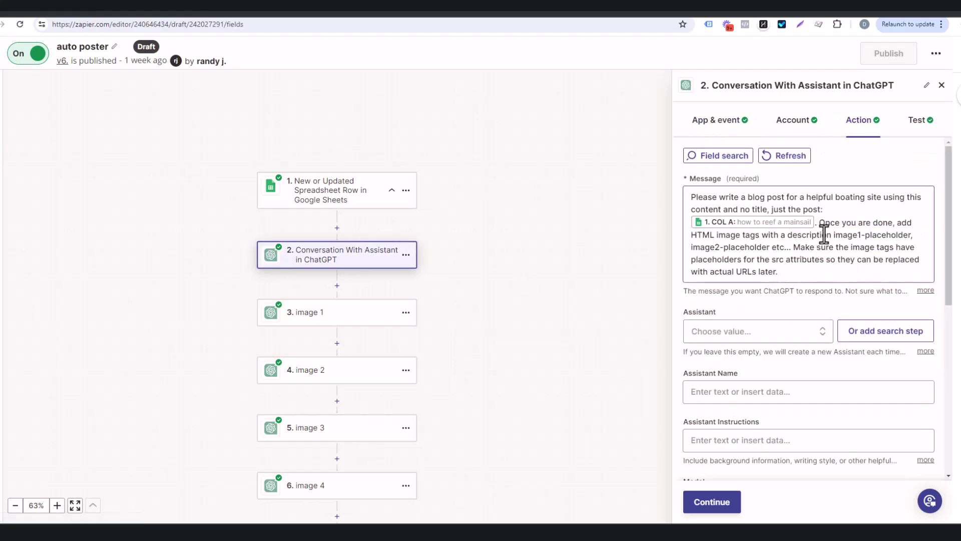
drag(821, 222, 911, 200)
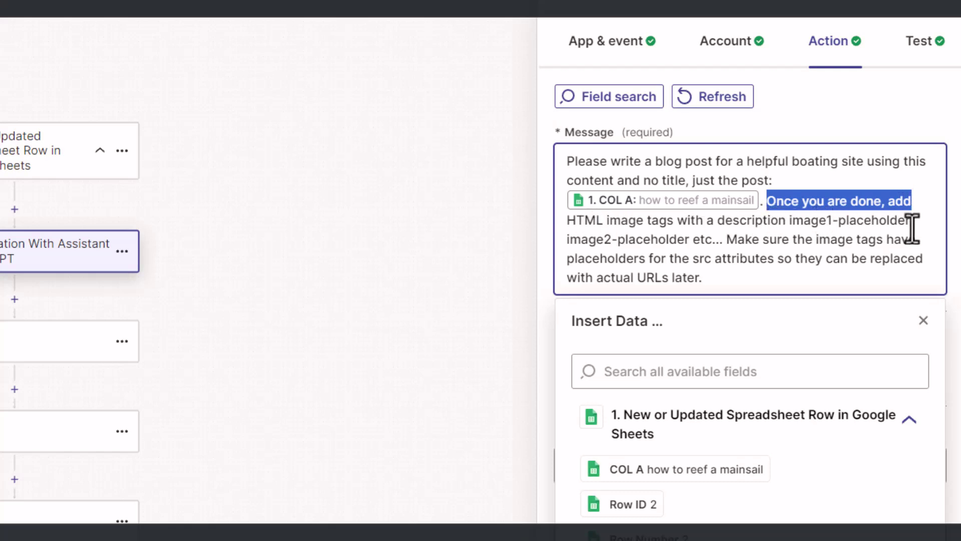
- Open the image 1 format step's action settings and examine its Input, Find and Replace values
scroll(55, 250, down, 5)
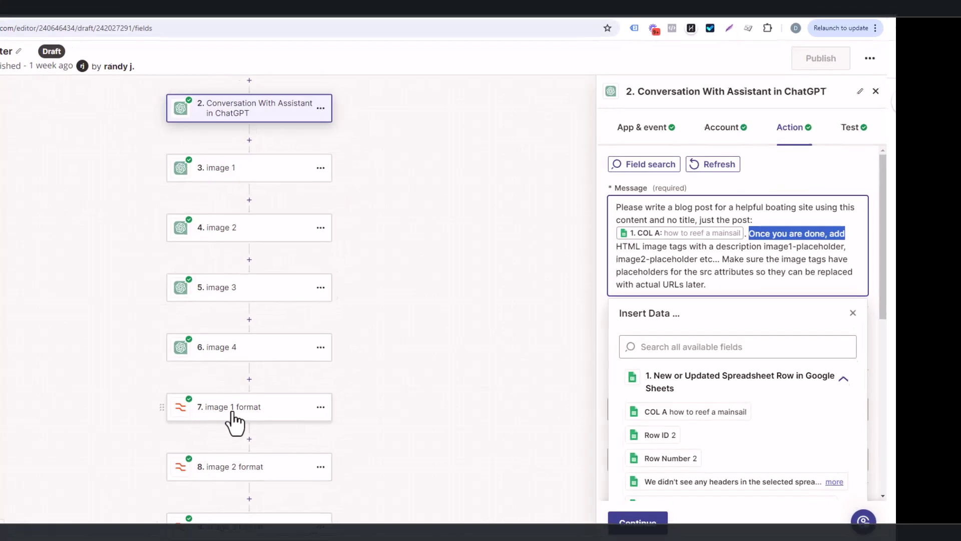
click(232, 412)
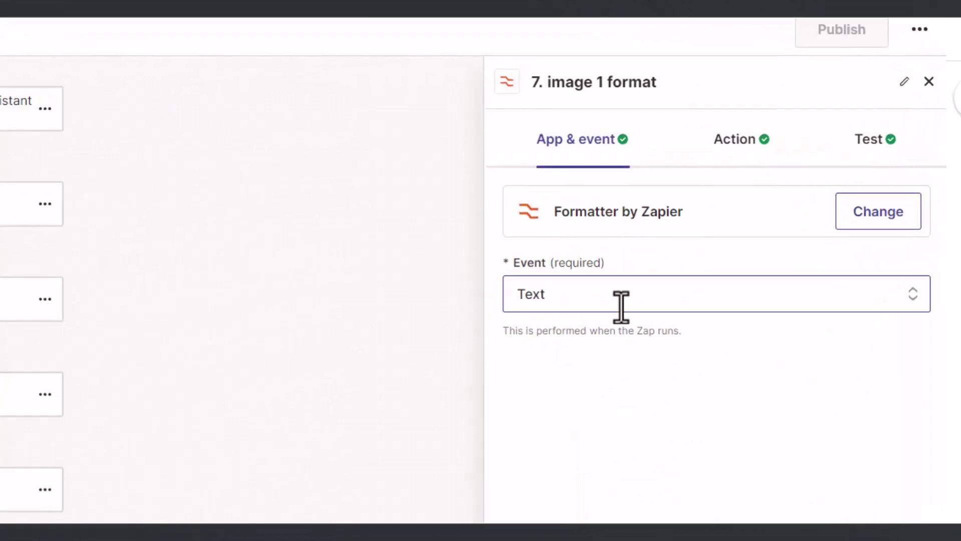
click(741, 143)
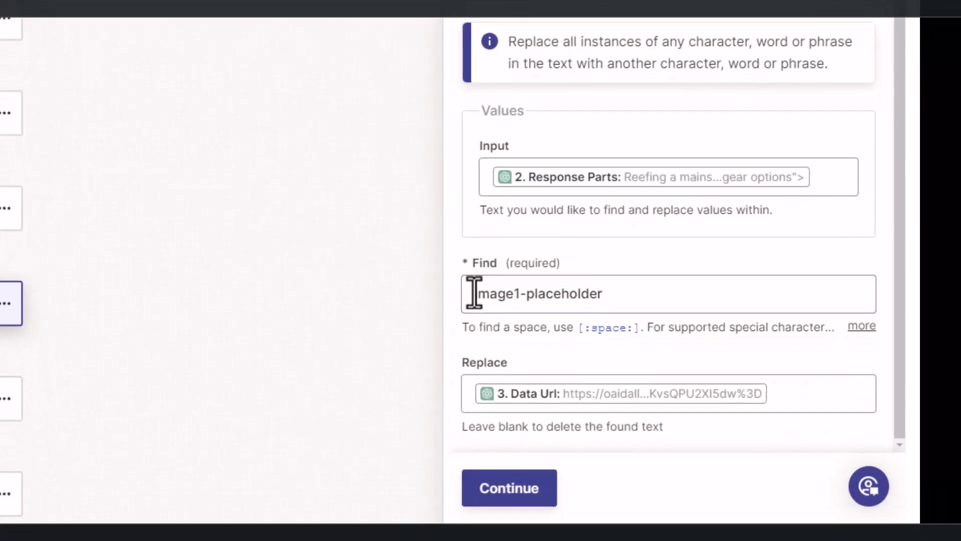
click(474, 293)
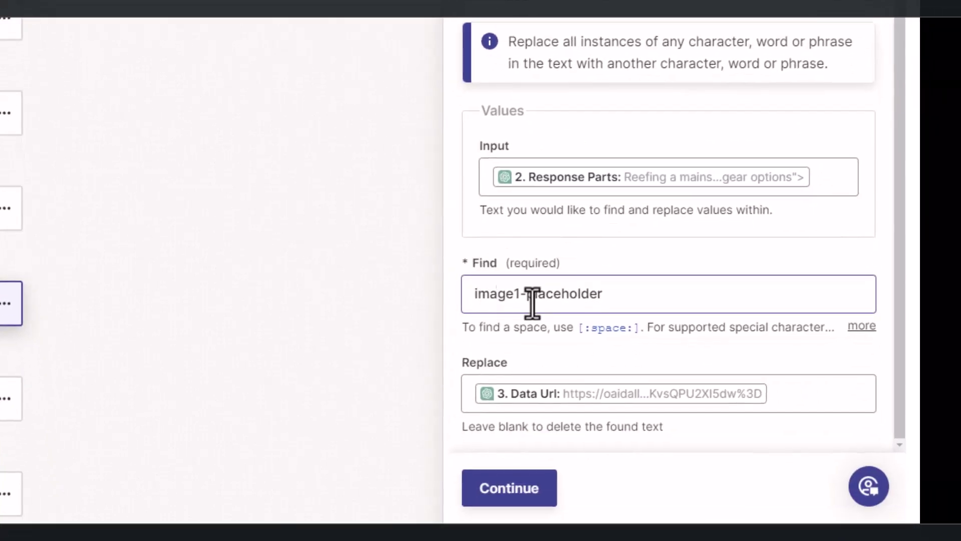
click(653, 179)
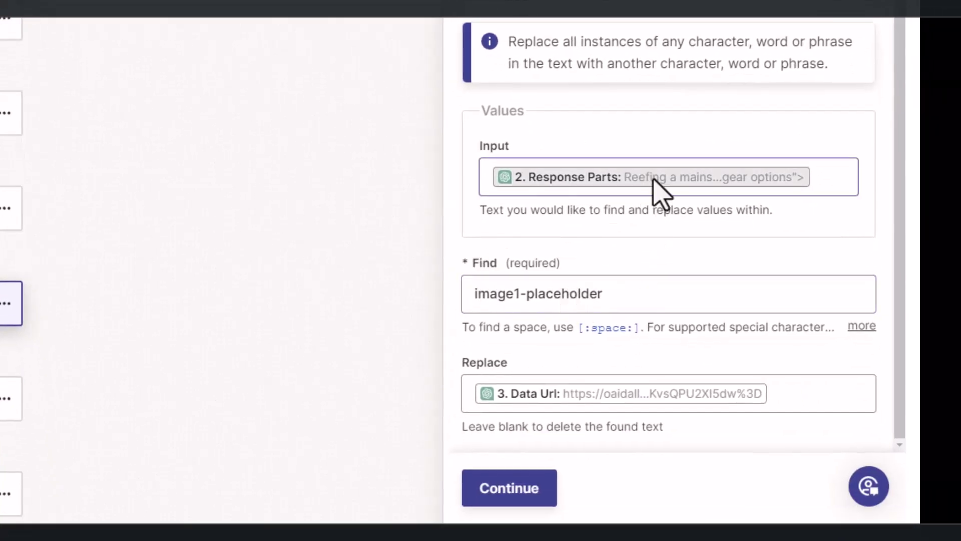
click(653, 179)
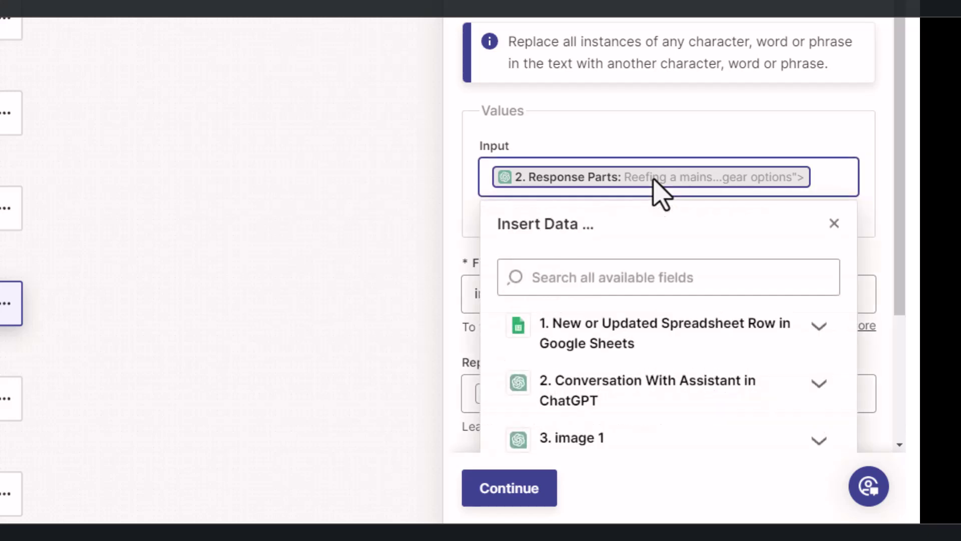
click(665, 144)
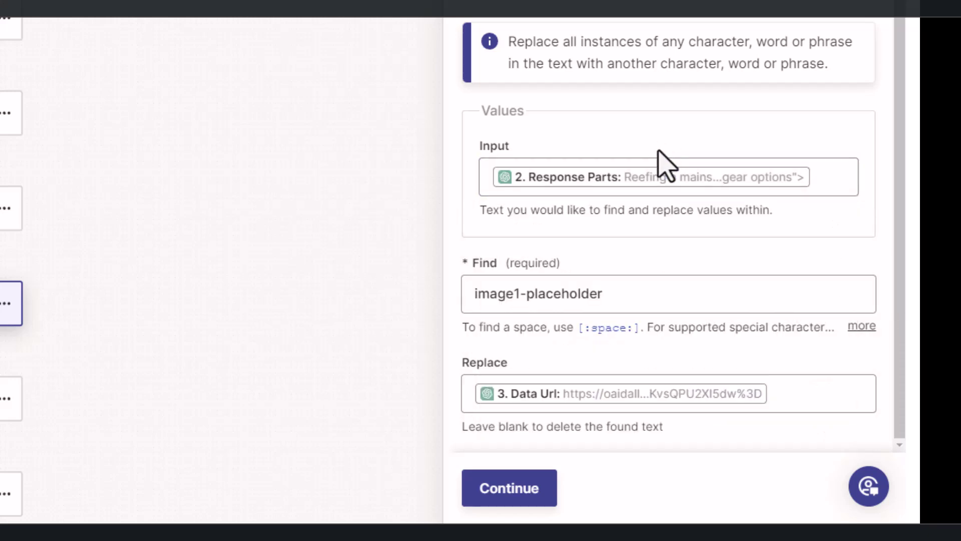
click(547, 401)
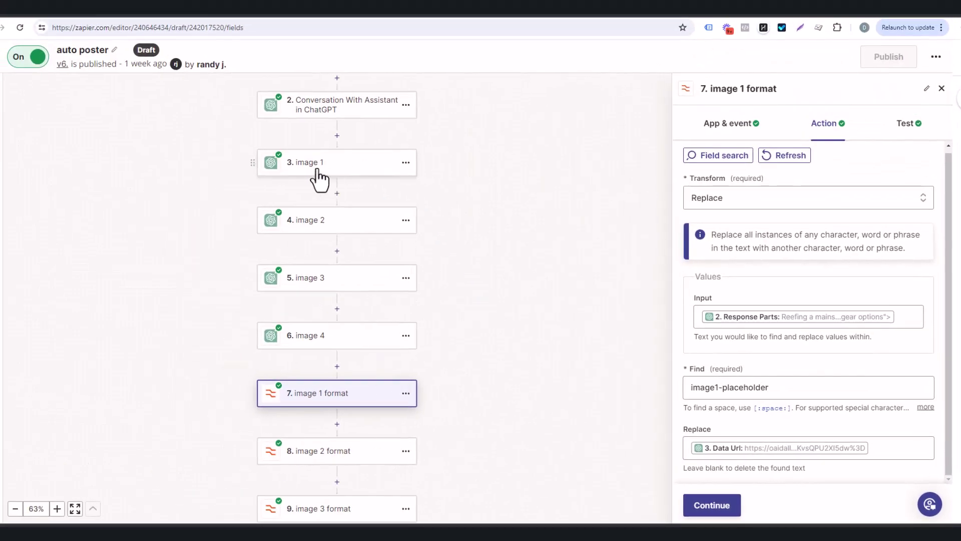
- Open the Create Post in WordPress step and review its action fields from Title and Content down to Date
scroll(669, 376, down, 1)
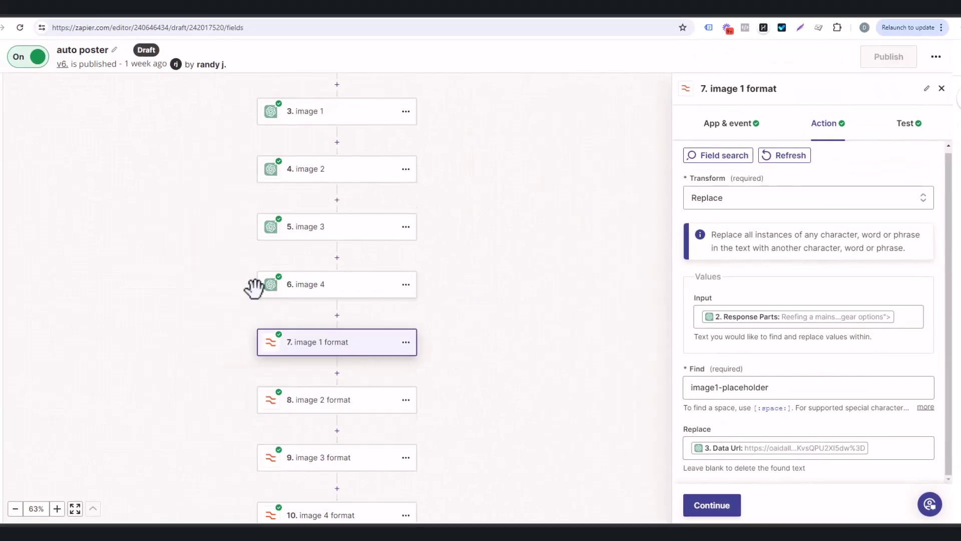
scroll(273, 296, down, 1)
scroll(288, 310, down, 1)
scroll(331, 300, down, 1)
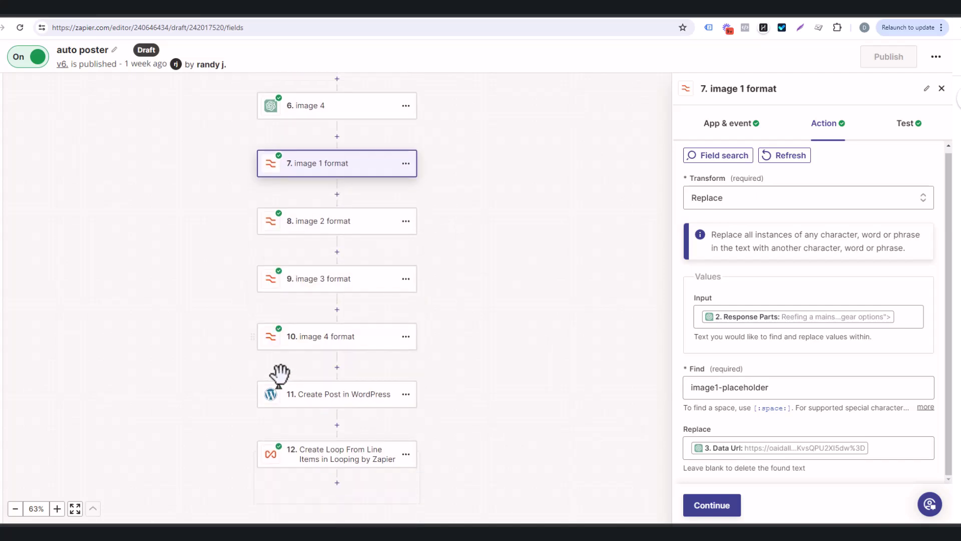
click(328, 400)
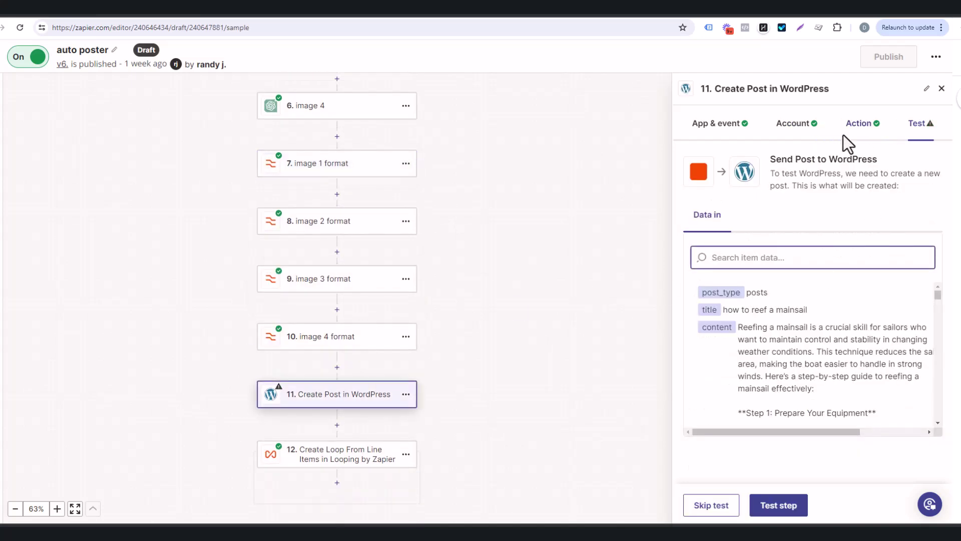
click(858, 126)
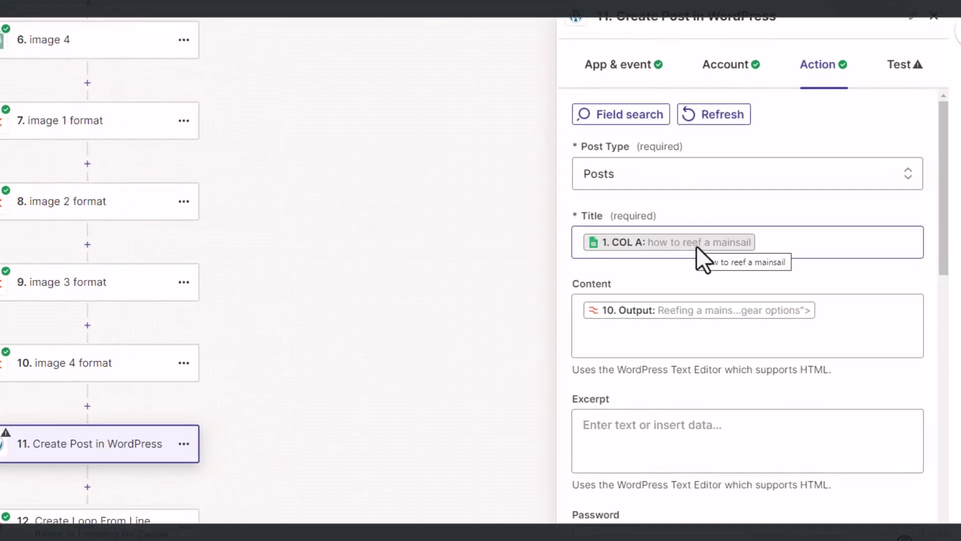
scroll(693, 248, down, 2)
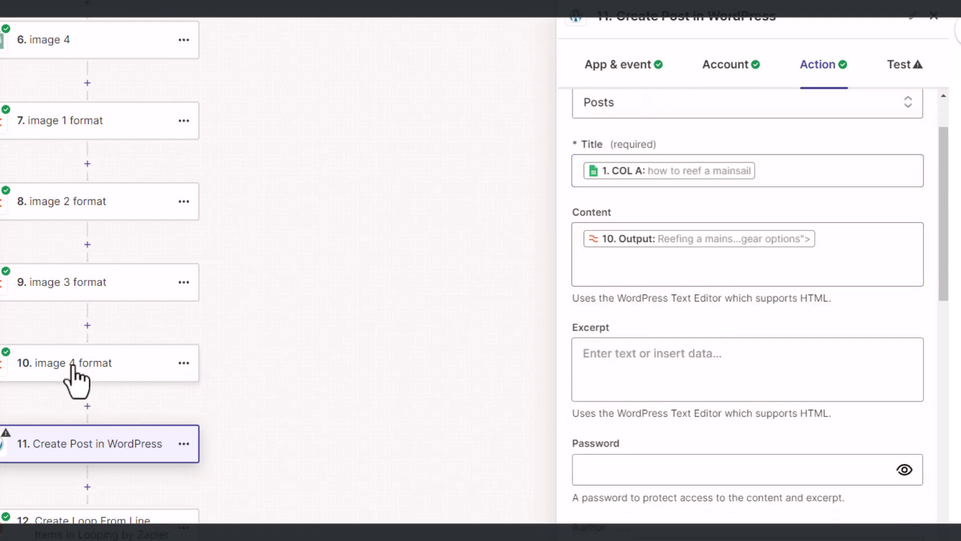
scroll(670, 197, down, 4)
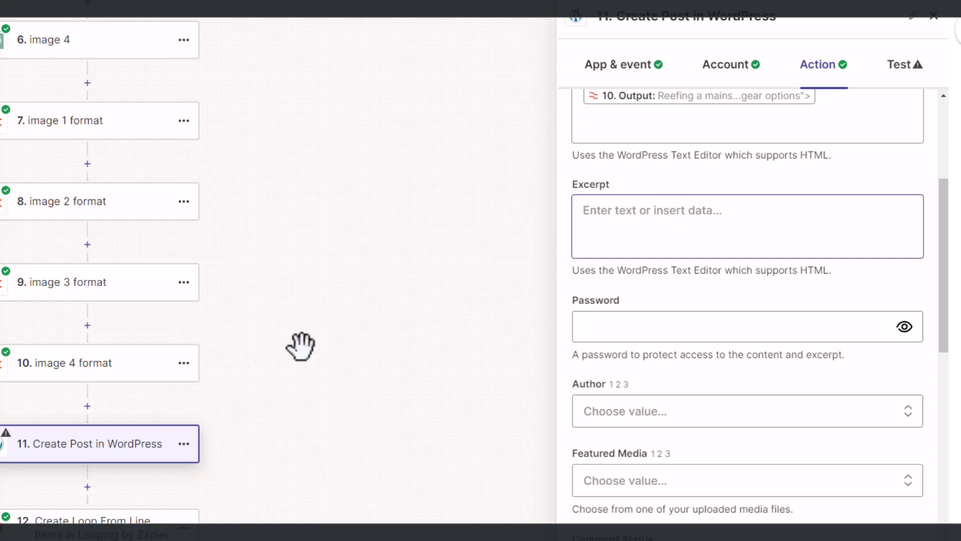
scroll(706, 314, down, 6)
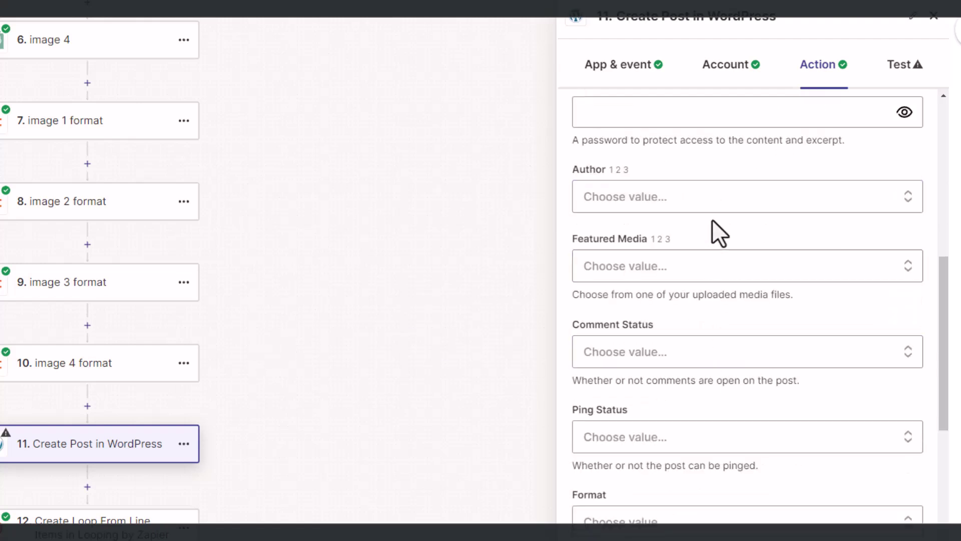
scroll(748, 295, down, 10)
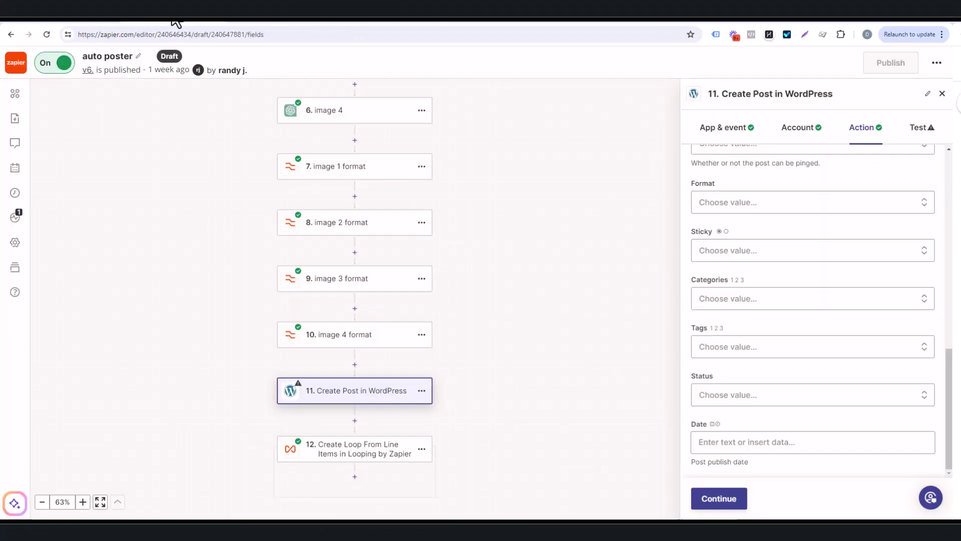
- Switch to the WordPress Auto Post Scheduler settings and review the schedule, post type, day limits and eligible post statuses
scroll(721, 273, up, 2)
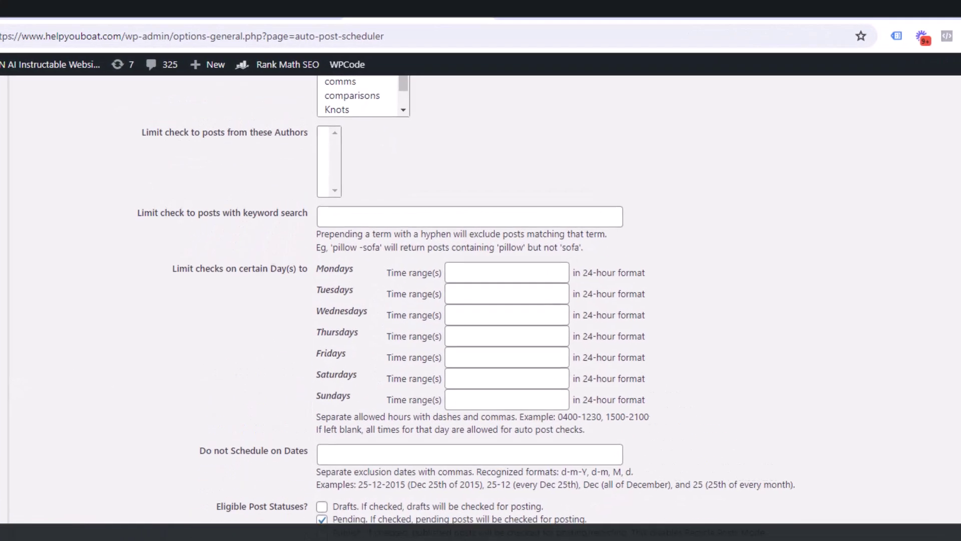
scroll(30, 413, up, 15)
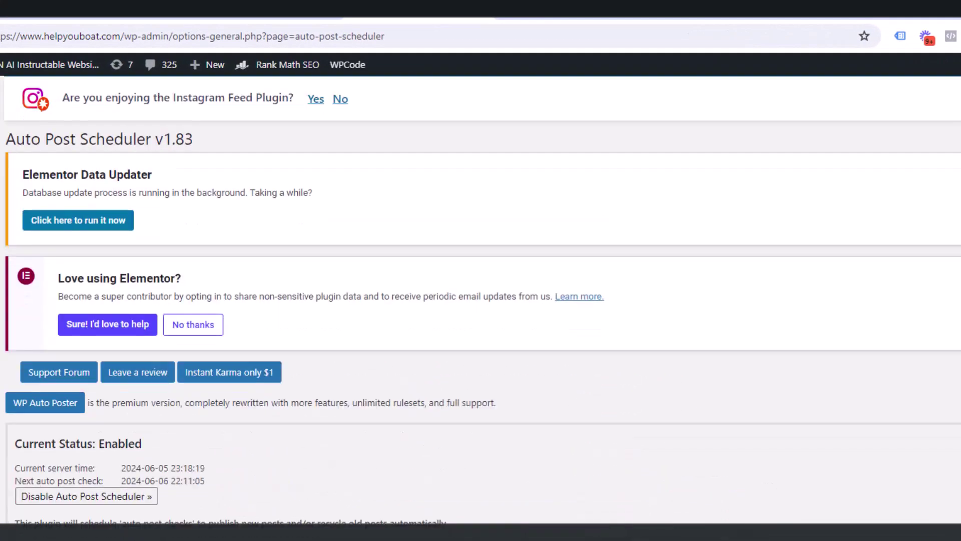
scroll(321, 368, down, 5)
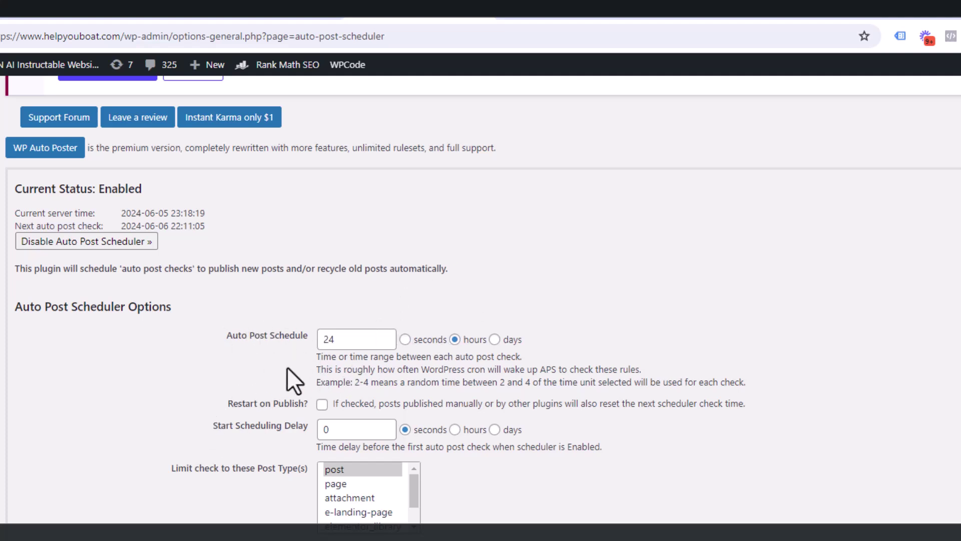
scroll(283, 381, down, 4)
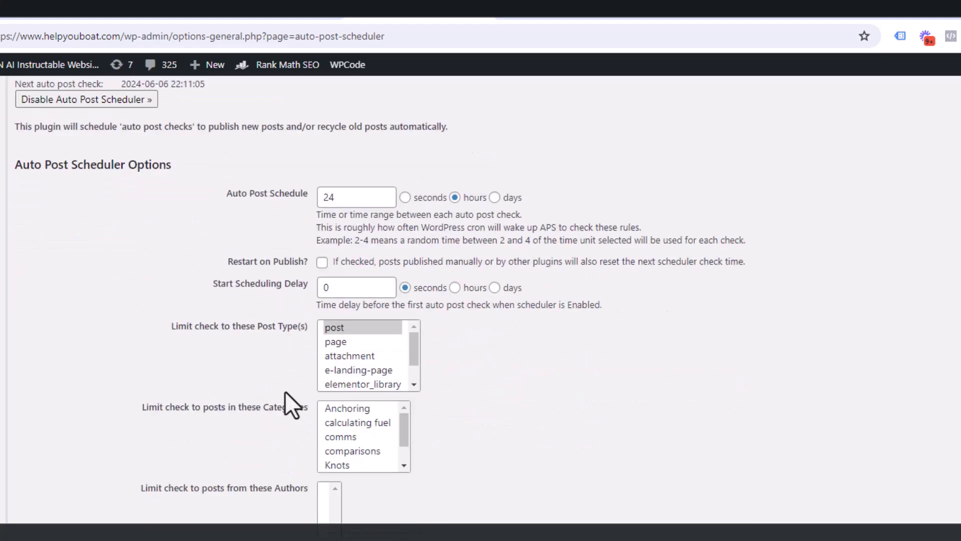
scroll(251, 506, down, 4)
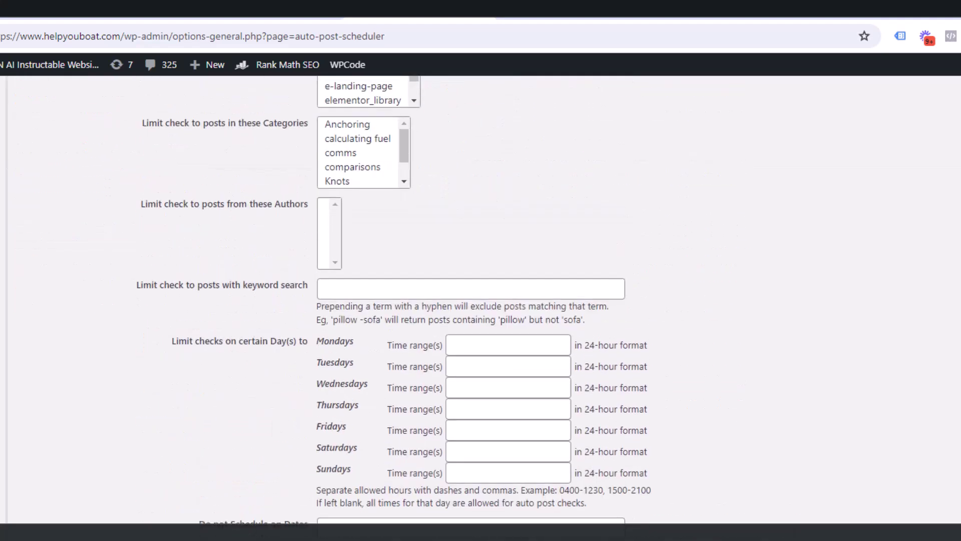
scroll(481, 300, down, 3)
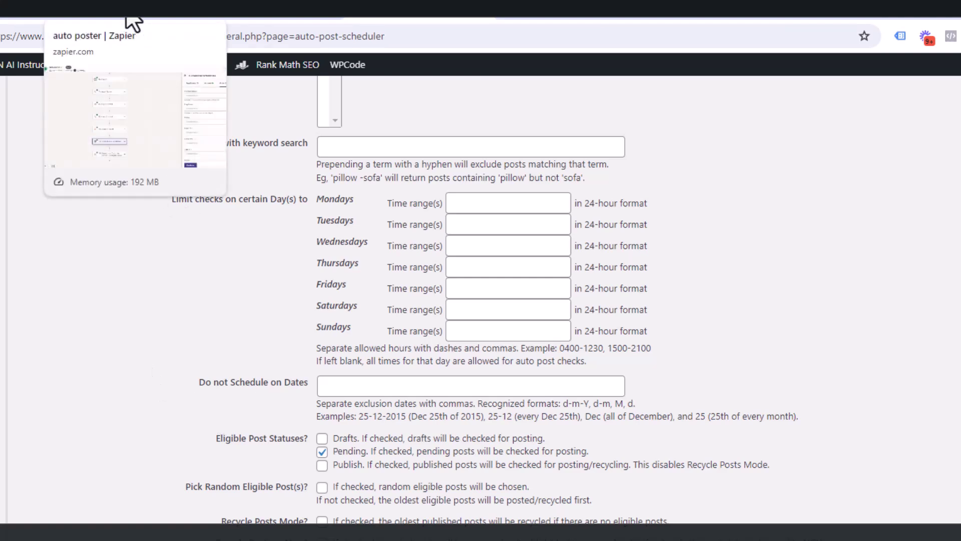
- Switch to the Zapier auto poster workflow and review its chain of image, format, WordPress and looping steps
click(126, 17)
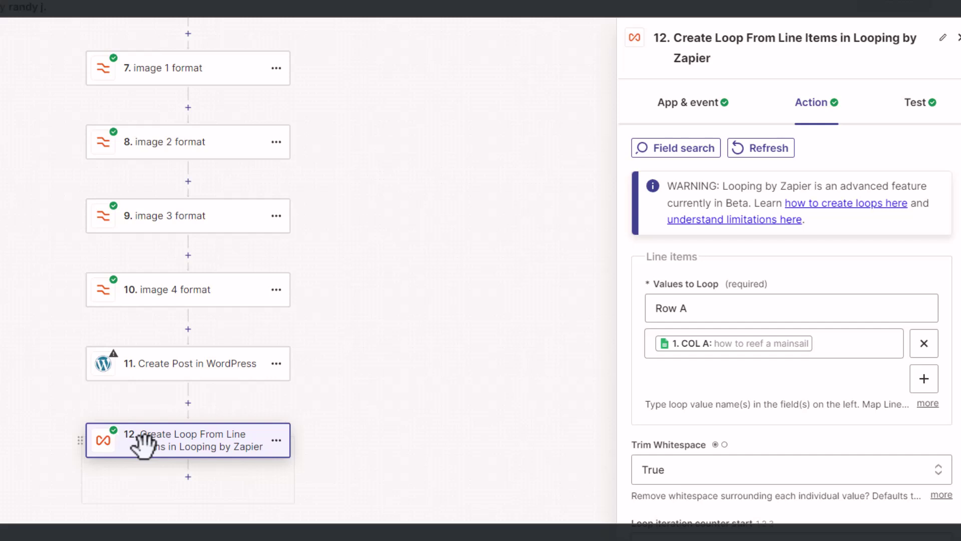
scroll(150, 415, up, 5)
scroll(169, 398, up, 4)
scroll(143, 315, down, 7)
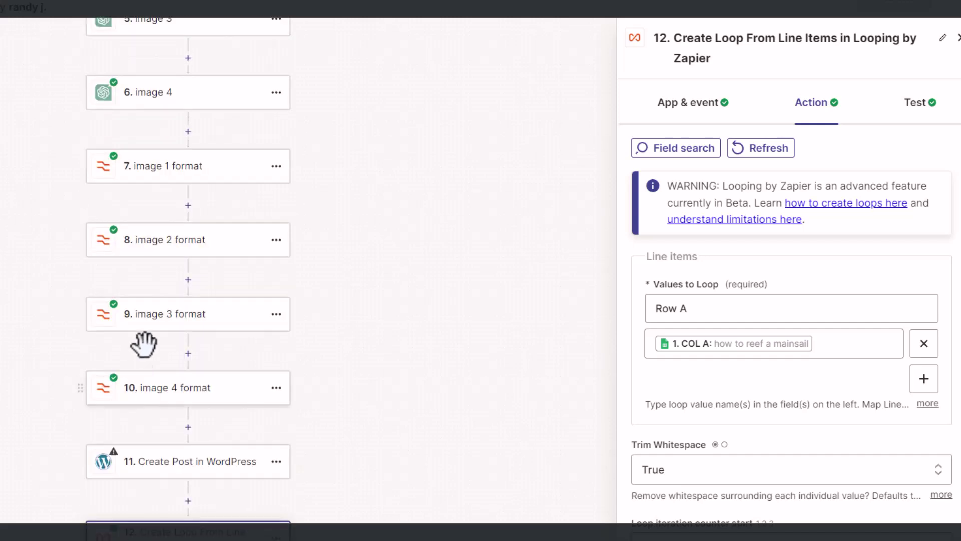
scroll(143, 350, down, 2)
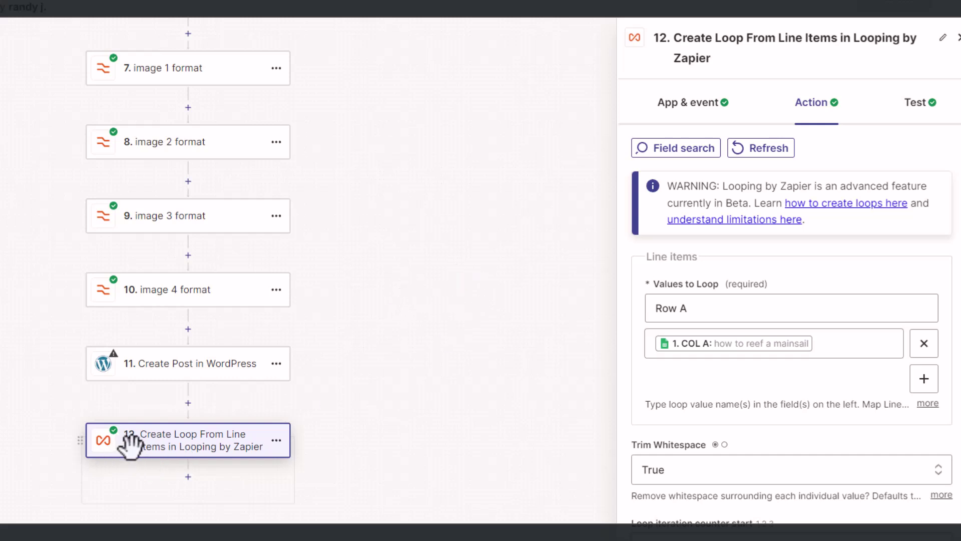
- Examine the Create Loop From Line Items step's Values to Loop settings and its test output data
scroll(827, 271, down, 1)
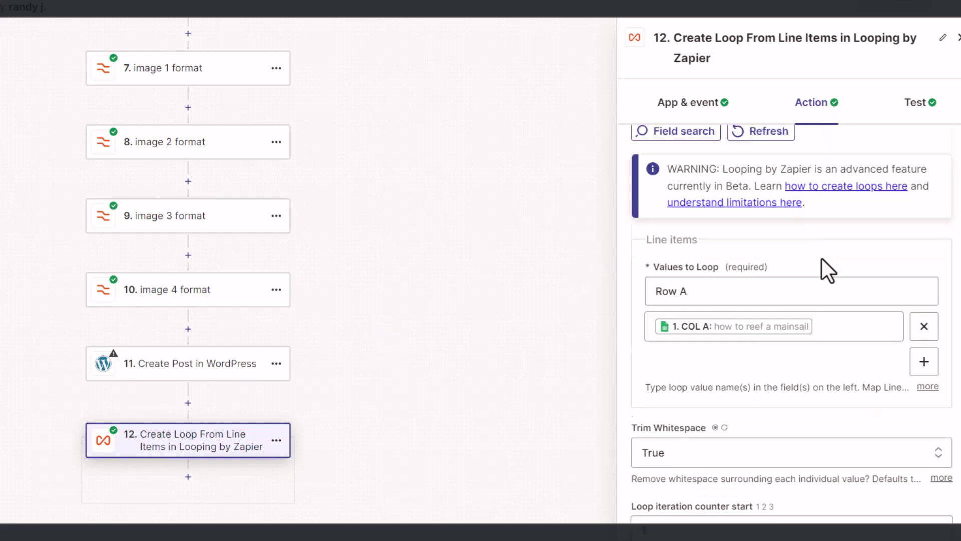
scroll(827, 270, down, 3)
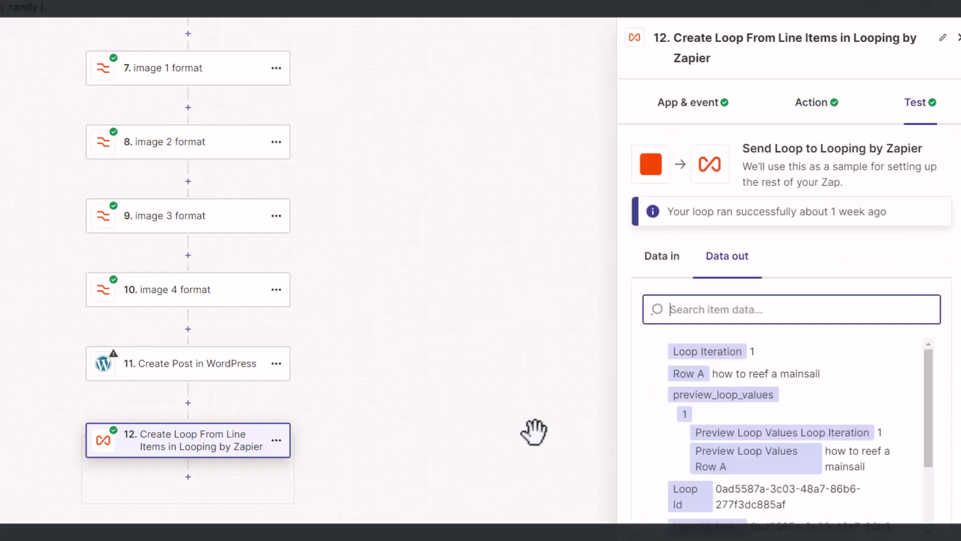
scroll(529, 429, up, 3)
scroll(513, 160, up, 3)
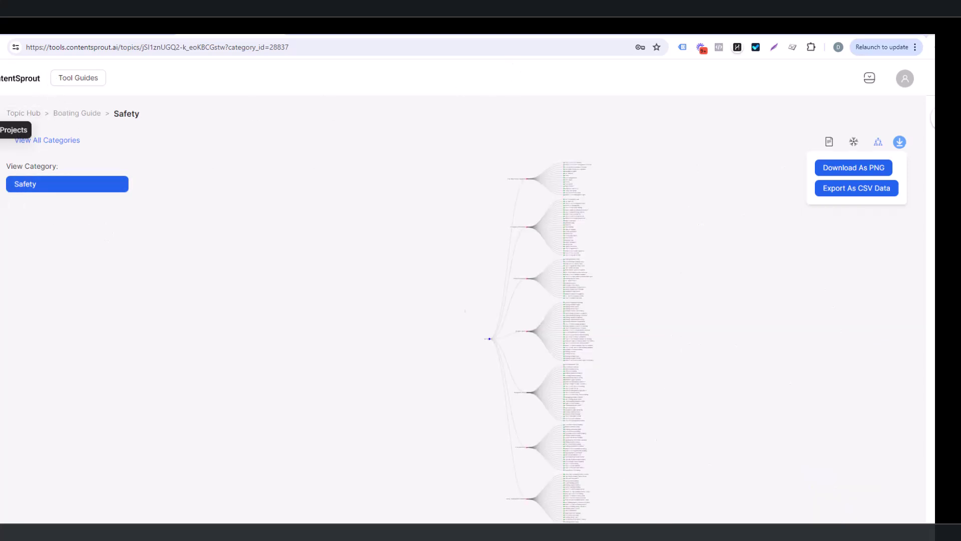
- In ContentSprout, open the HELP YOU BOAT project, view the Boating Guide article outline and close it
click(1, 130)
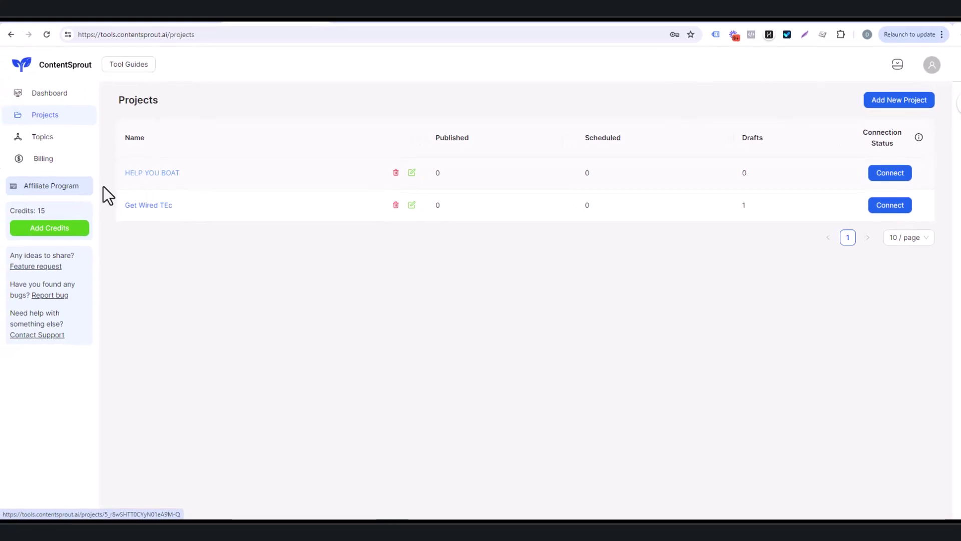
click(146, 173)
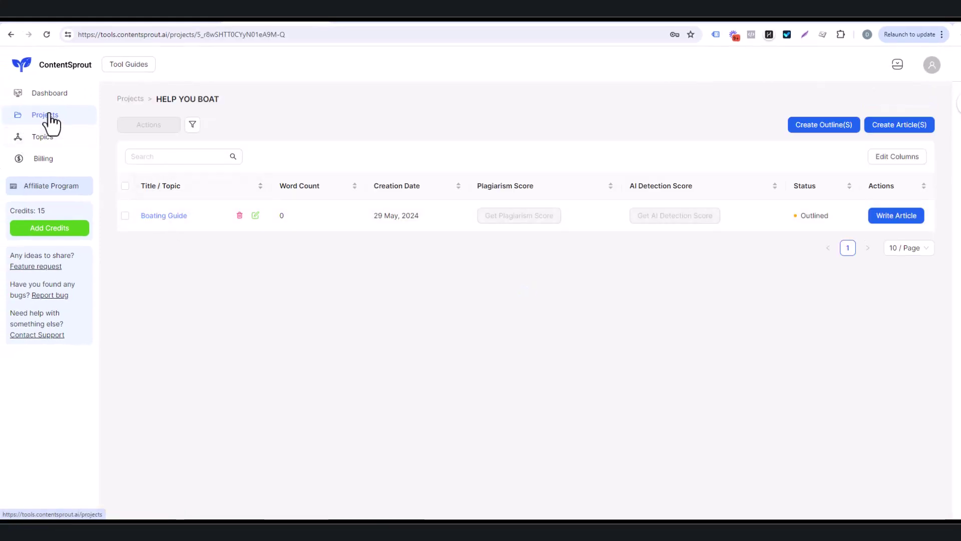
click(168, 216)
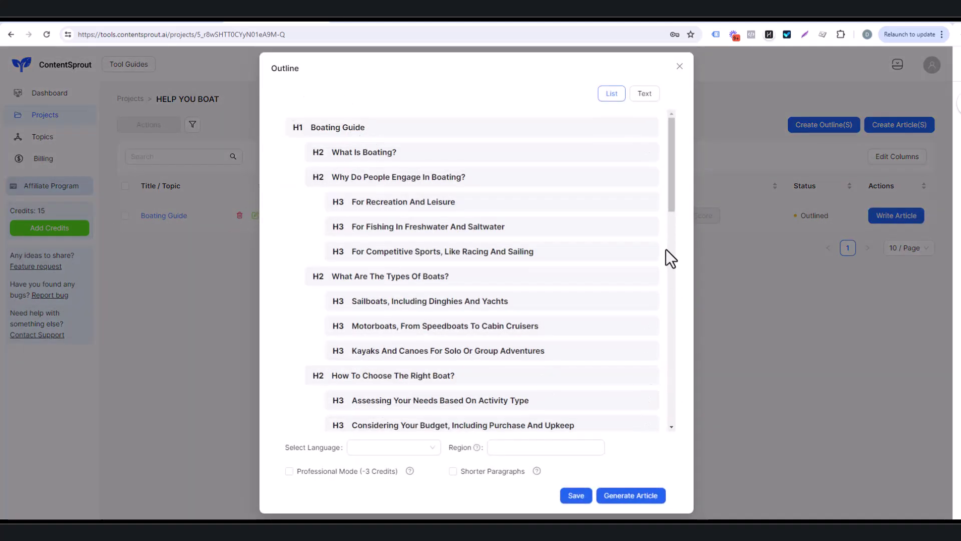
click(680, 67)
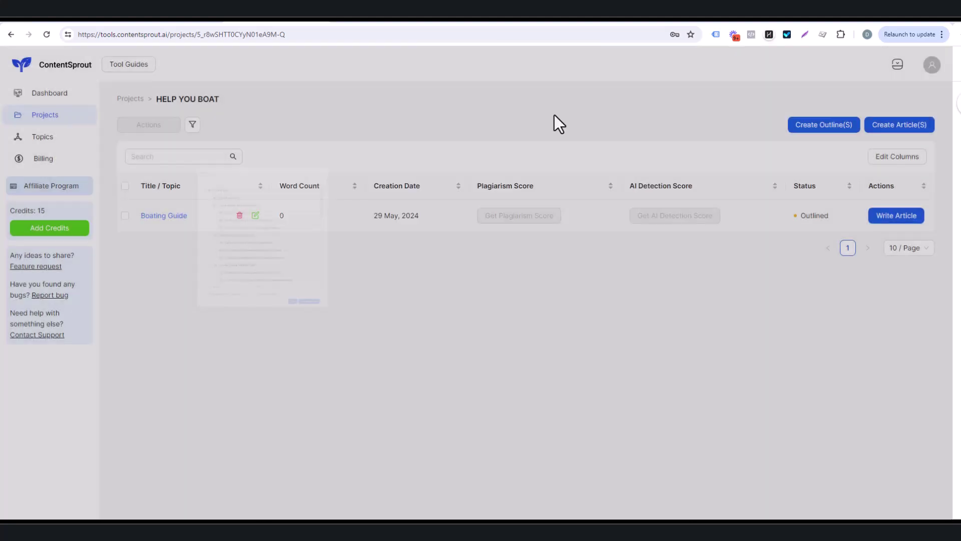
- Visit the ContentSprout dashboard, open the Boating Guide topic in the Topic Hub and open its Safety category
click(36, 95)
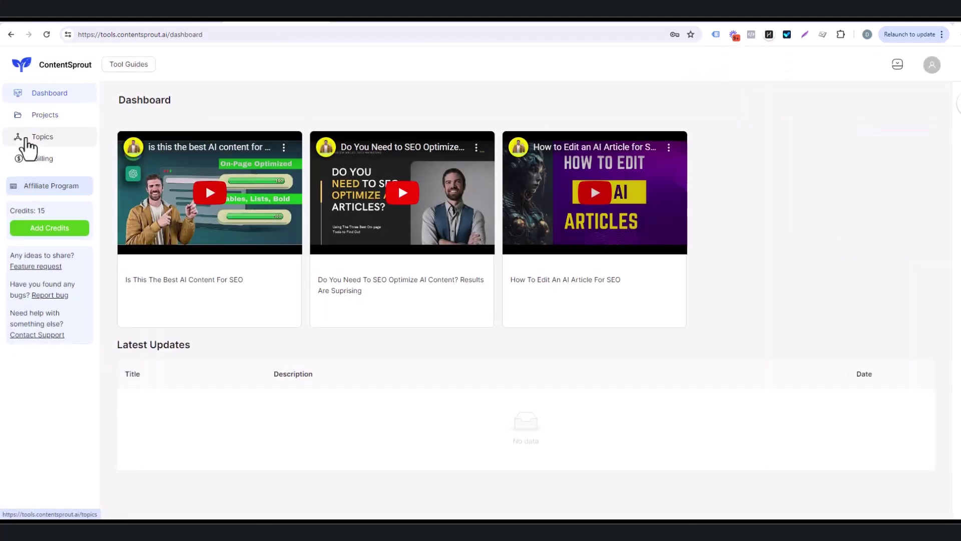
click(34, 140)
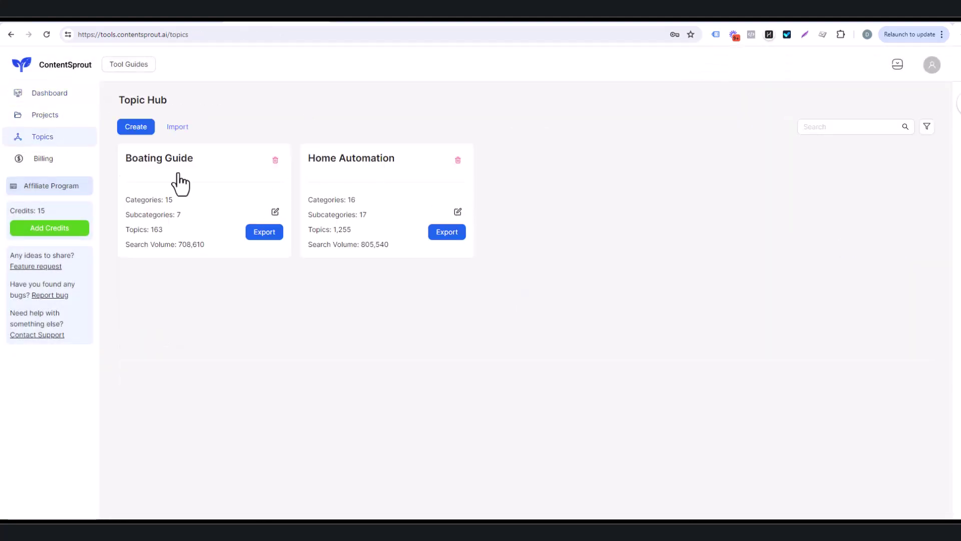
click(150, 168)
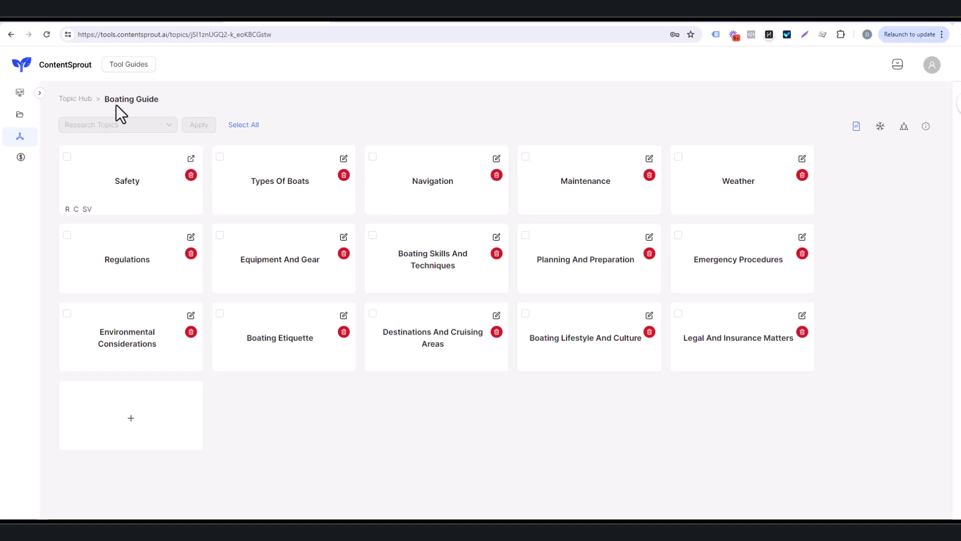
drag(104, 98, 175, 99)
click(143, 176)
click(191, 158)
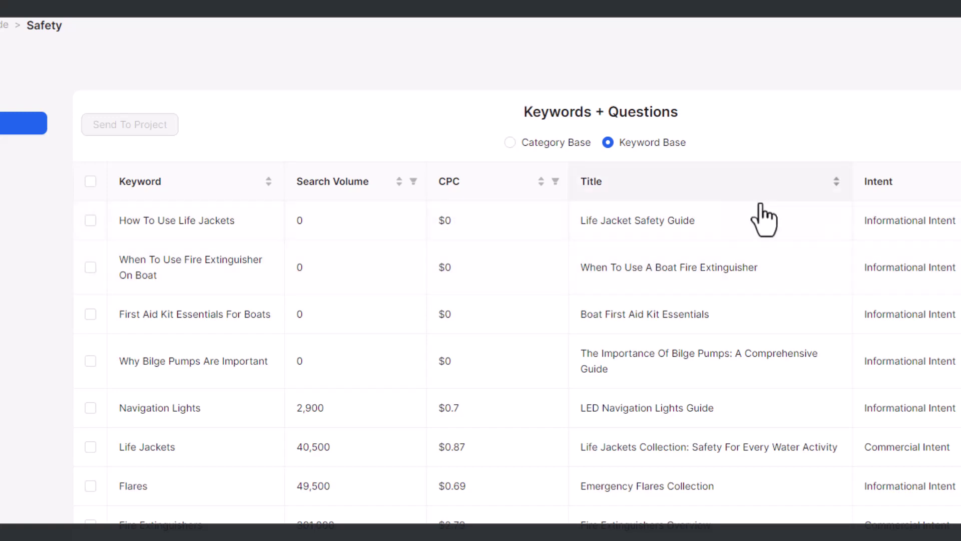
- Review the Safety keyword table across its Search Volume, CPC, Title, Intent, Page Type and Cluster columns
scroll(604, 535, right, 5)
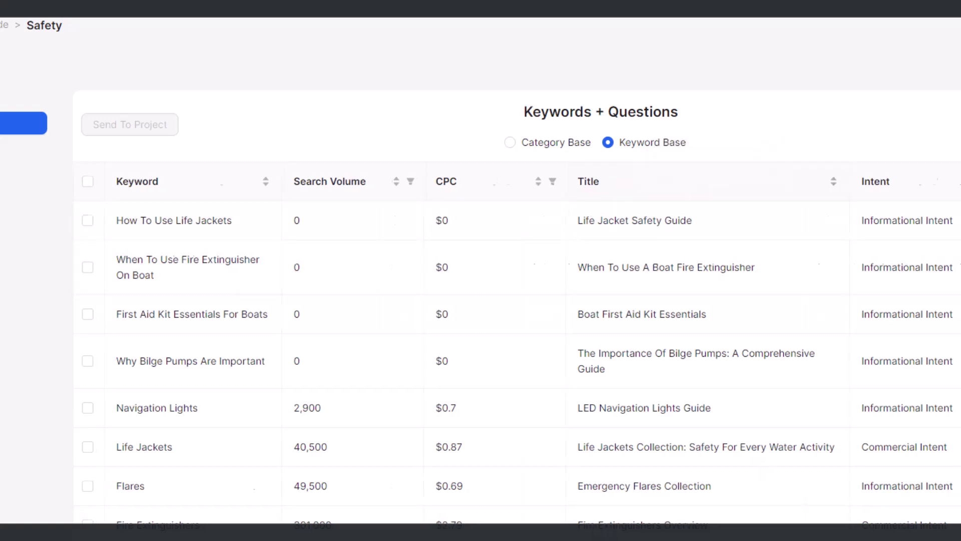
scroll(509, 351, left, 5)
scroll(509, 351, right, 1)
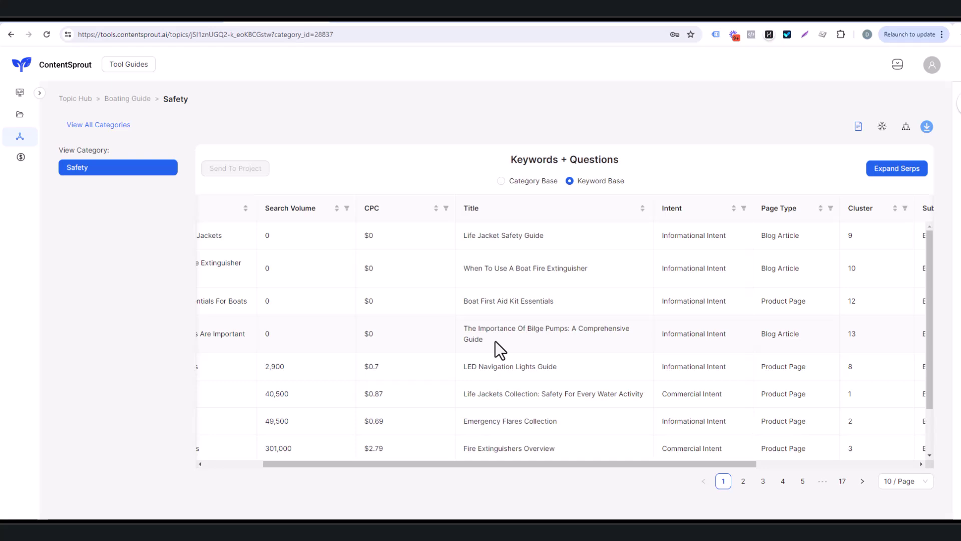
- Show the Safety category as a tree diagram and examine the keyword topics branching from Weather Safety
click(906, 128)
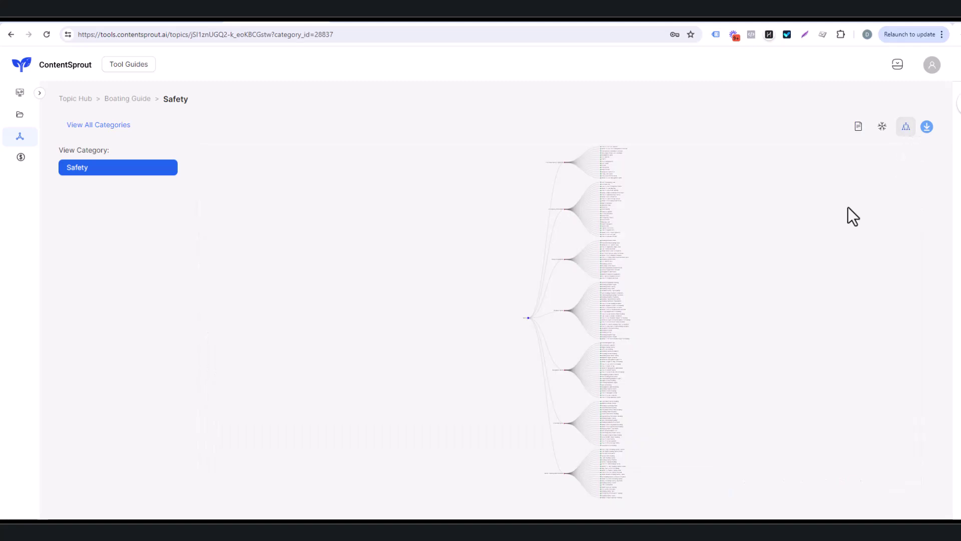
scroll(501, 310, up, 3)
drag(501, 311, 330, 202)
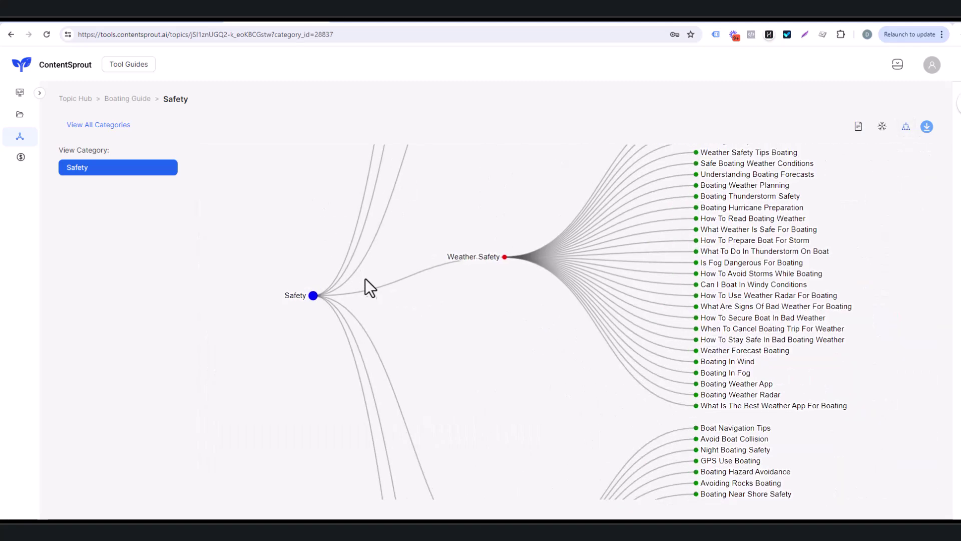
scroll(441, 300, down, 2)
drag(459, 206, 425, 268)
scroll(424, 259, up, 3)
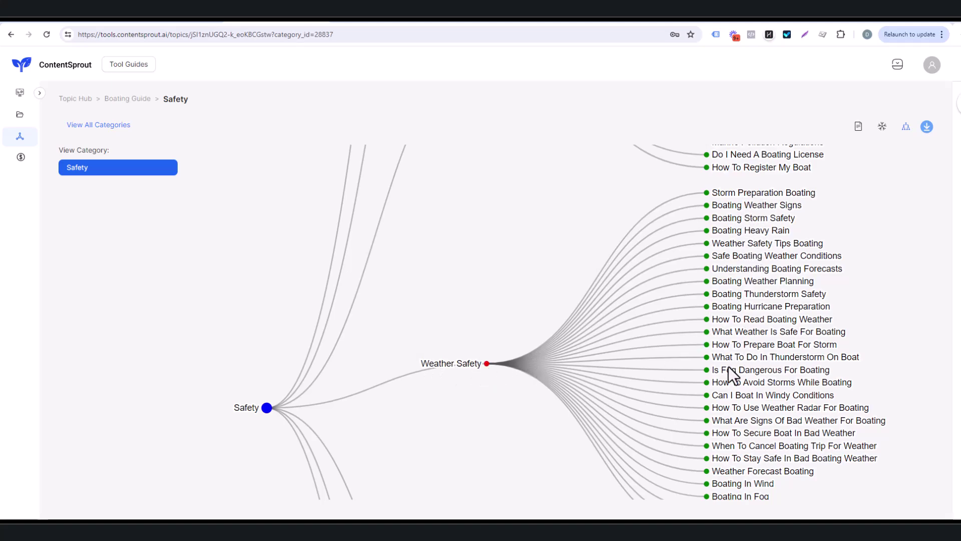
scroll(718, 392, down, 3)
drag(674, 413, 654, 377)
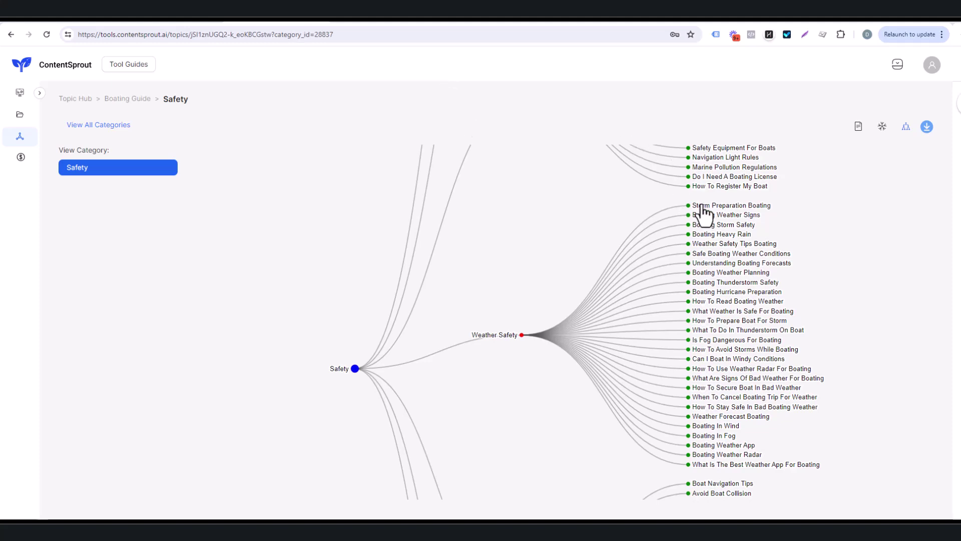
scroll(356, 307, up, 2)
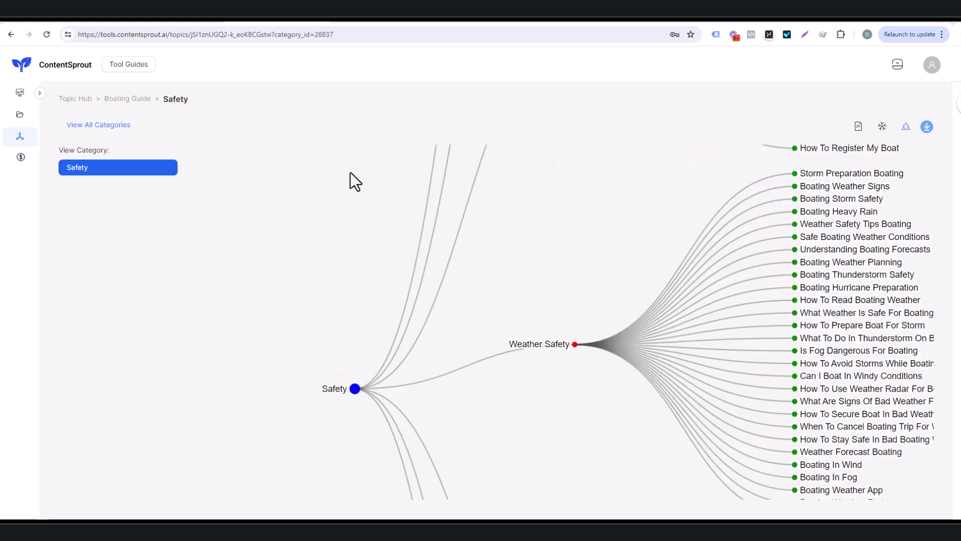